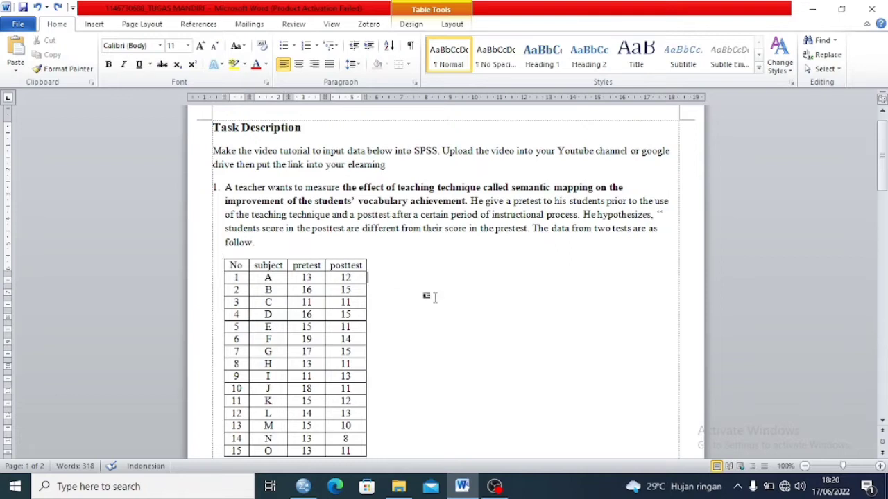
# Step: Switch to SPSS and define three variables named Subject, Pretest and Posttest in the variable list
pyautogui.click(305, 487)
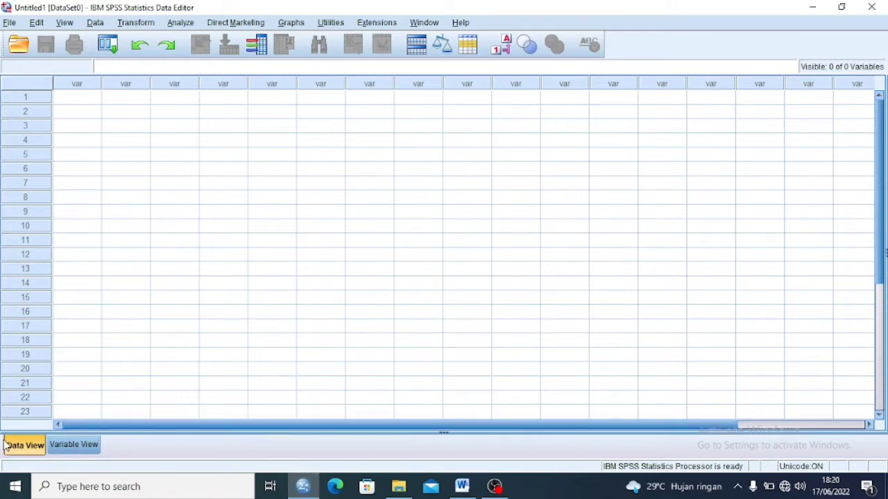
pyautogui.click(73, 447)
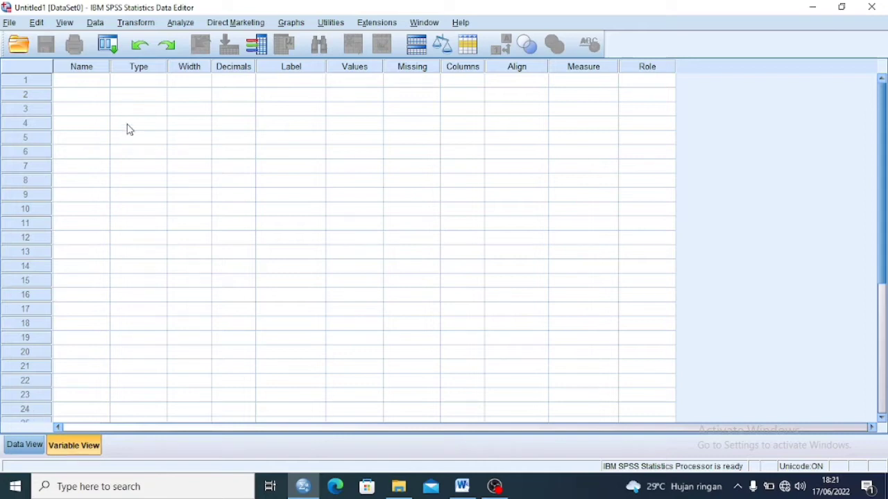
pyautogui.click(85, 80)
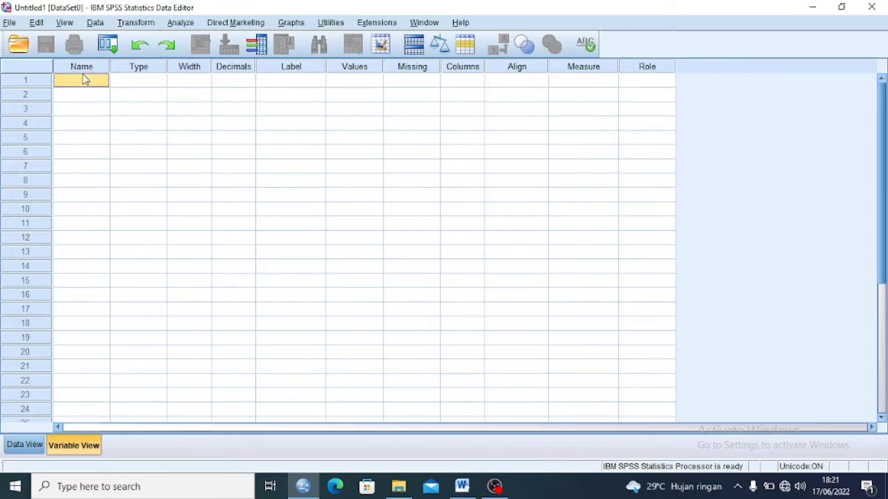
pyautogui.click(83, 77)
pyautogui.write('Subject')
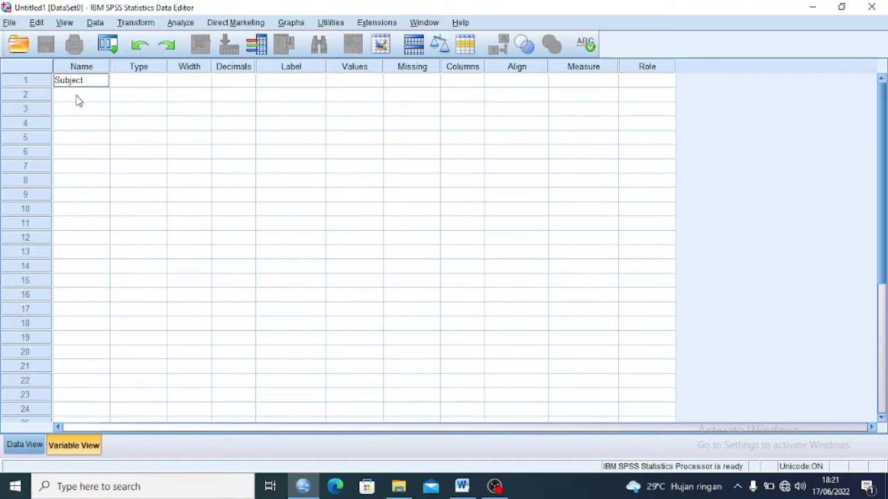
pyautogui.click(75, 100)
pyautogui.write('Pretest')
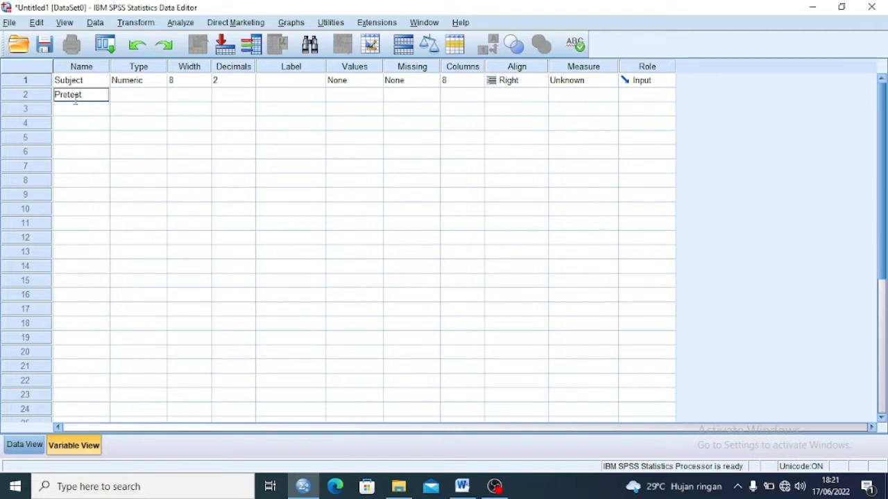
pyautogui.click(81, 110)
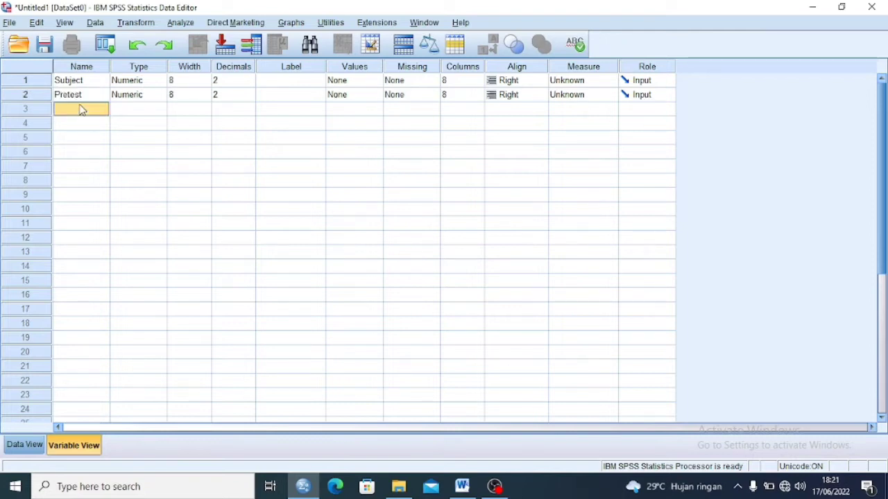
pyautogui.write('Posttest')
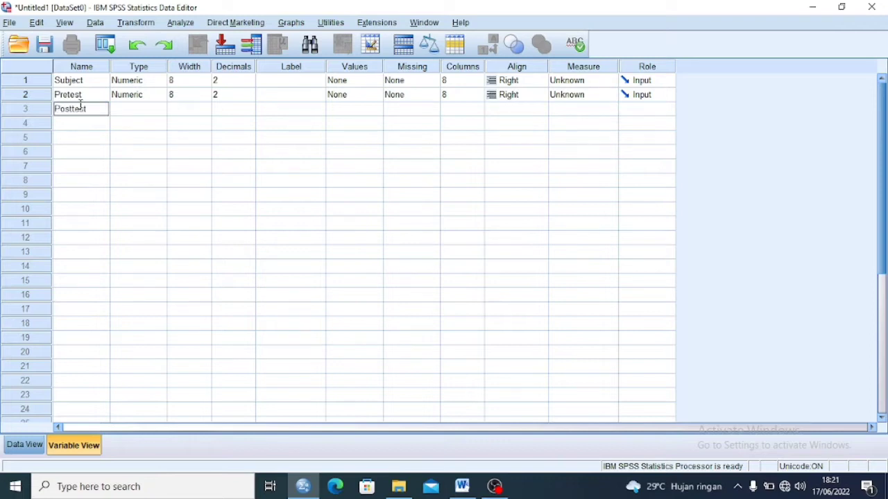
pyautogui.click(142, 114)
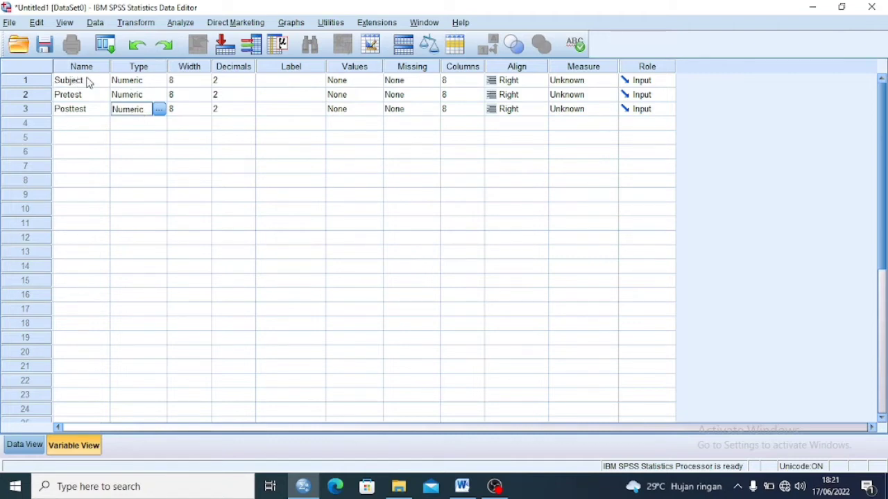
# Step: Change the Subject variable's type to String with 8 characters
pyautogui.click(158, 86)
pyautogui.click(158, 82)
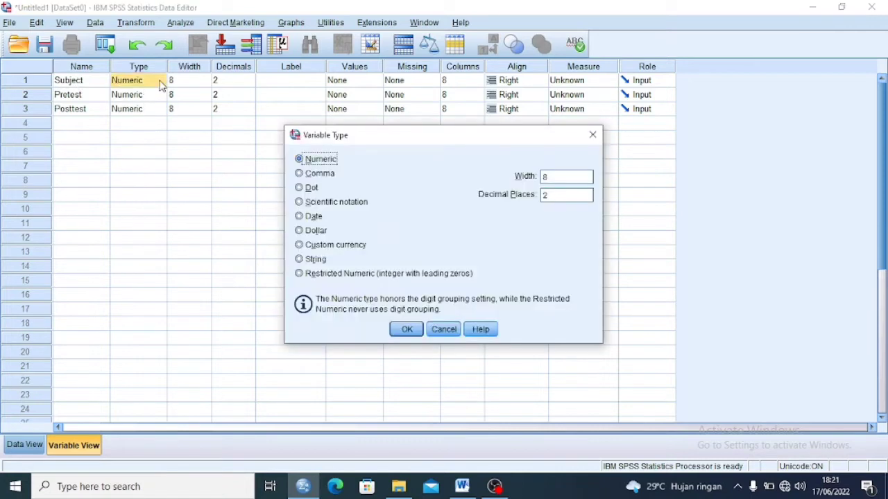
pyautogui.click(303, 259)
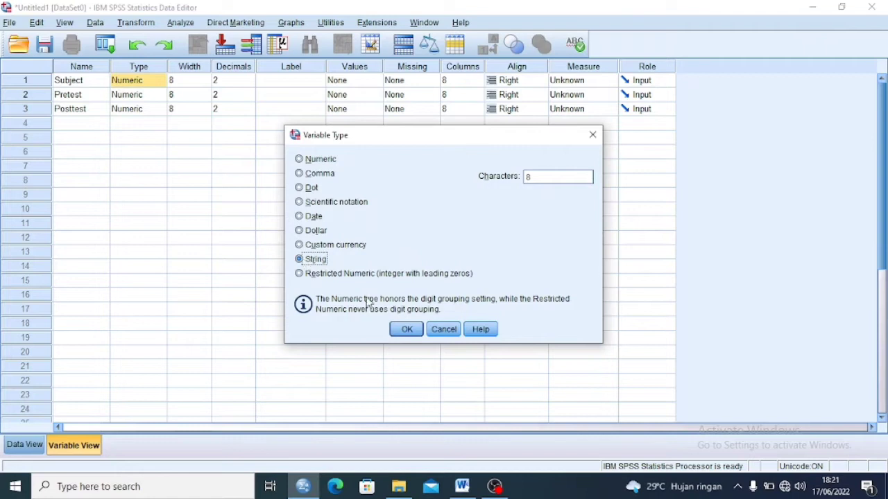
pyautogui.click(407, 329)
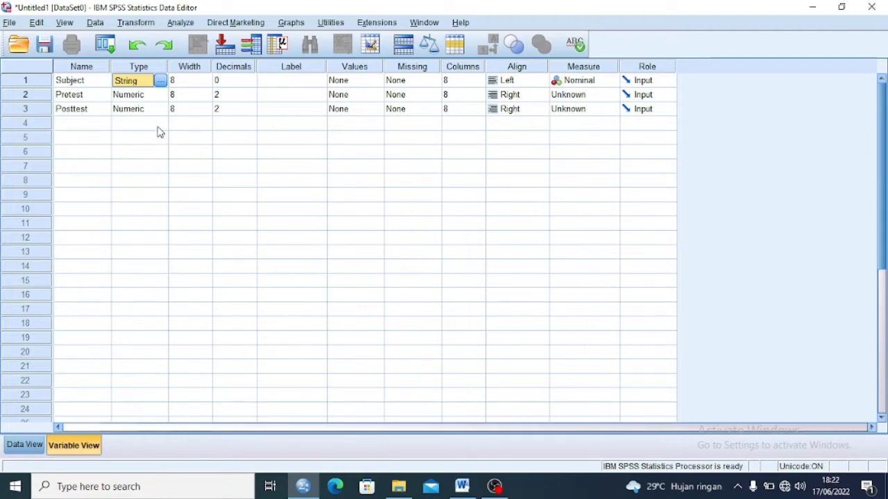
# Step: Set the measurement level of the Pretest and Posttest variables to Scale
pyautogui.click(601, 97)
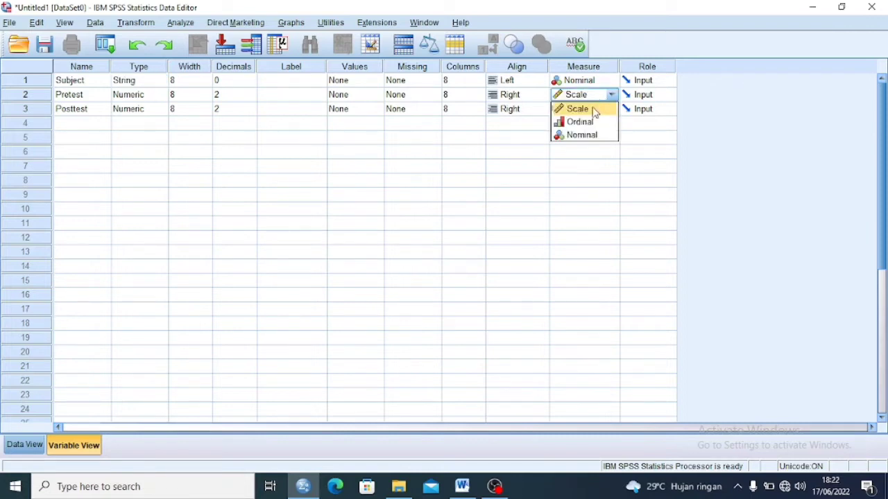
pyautogui.click(591, 110)
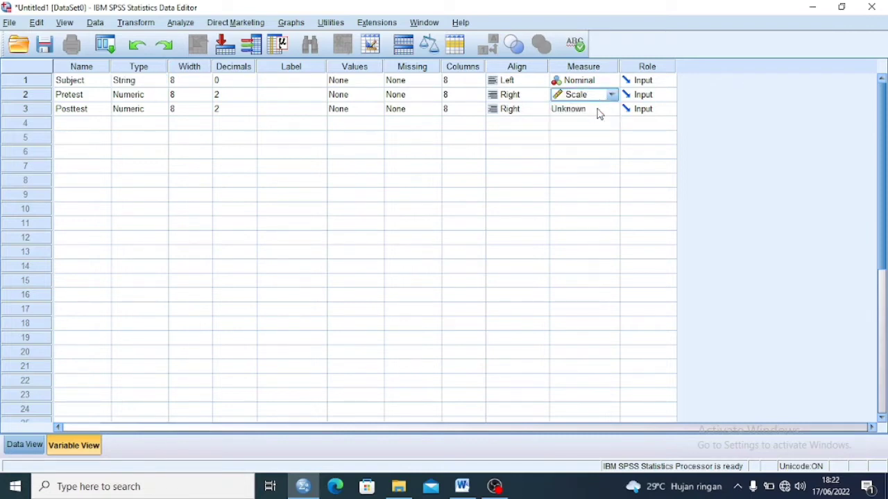
pyautogui.click(599, 113)
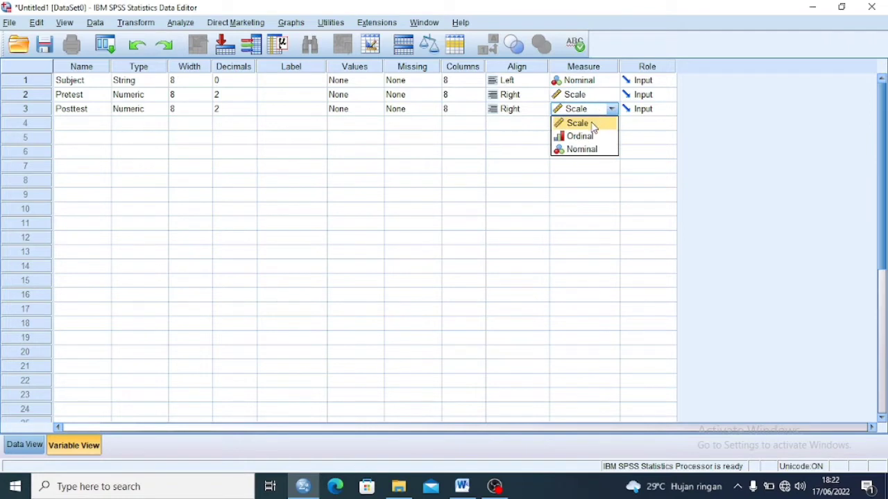
pyautogui.click(593, 126)
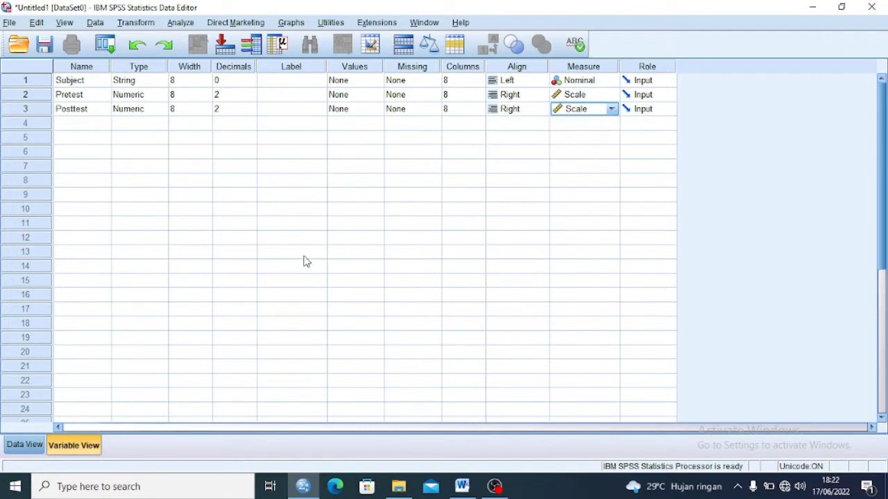
# Step: Show the data grid, switch to the Word document and select the subject, pretest and posttest values for subjects A to O
pyautogui.click(37, 450)
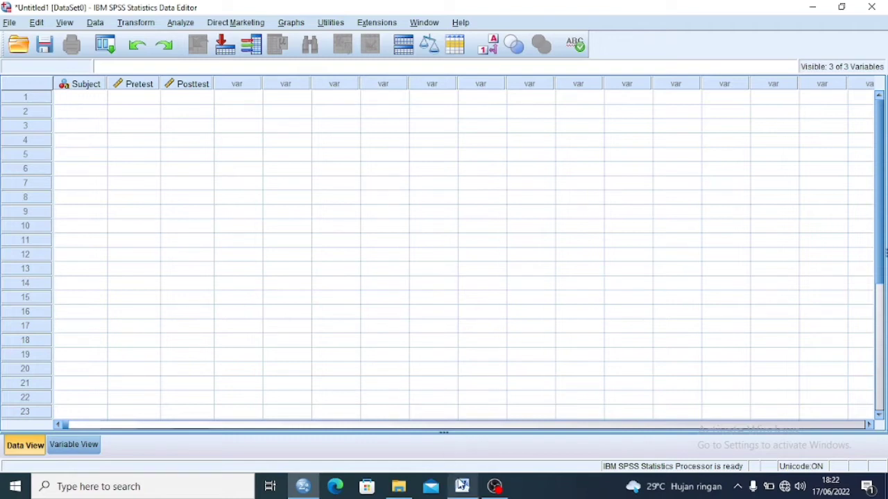
pyautogui.click(462, 485)
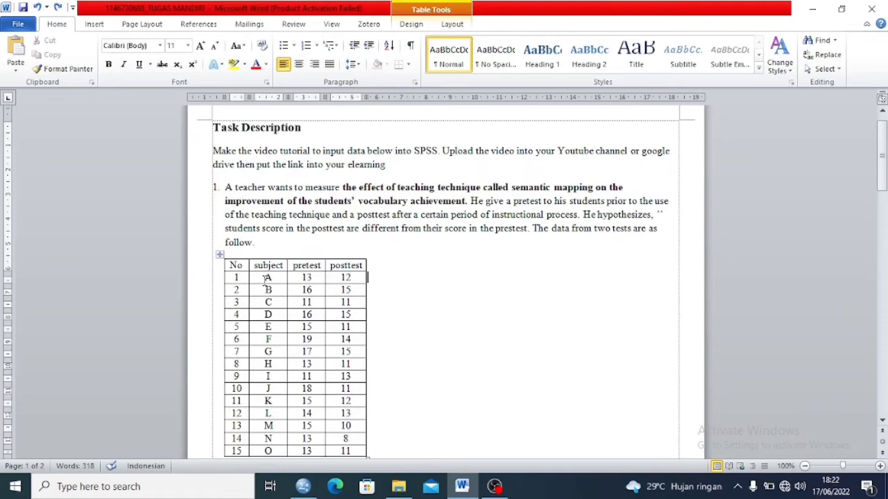
pyautogui.moveTo(266, 279); pyautogui.dragTo(348, 457)
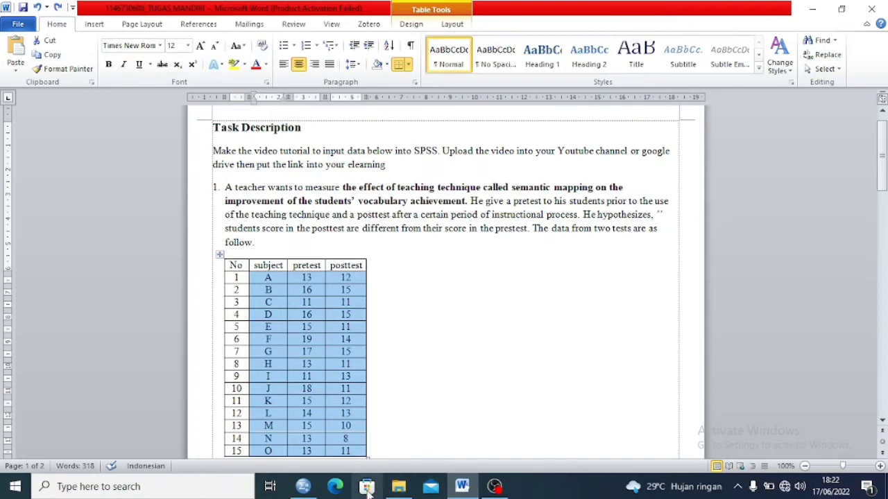
# Step: Return to SPSS and paste the table values into the data grid from the first Subject cell, with A as the first subject
pyautogui.click(313, 488)
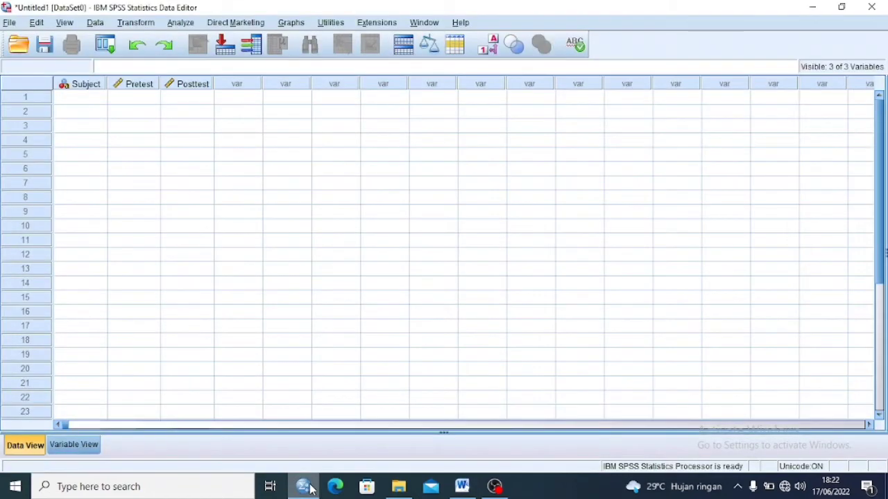
pyautogui.click(84, 98)
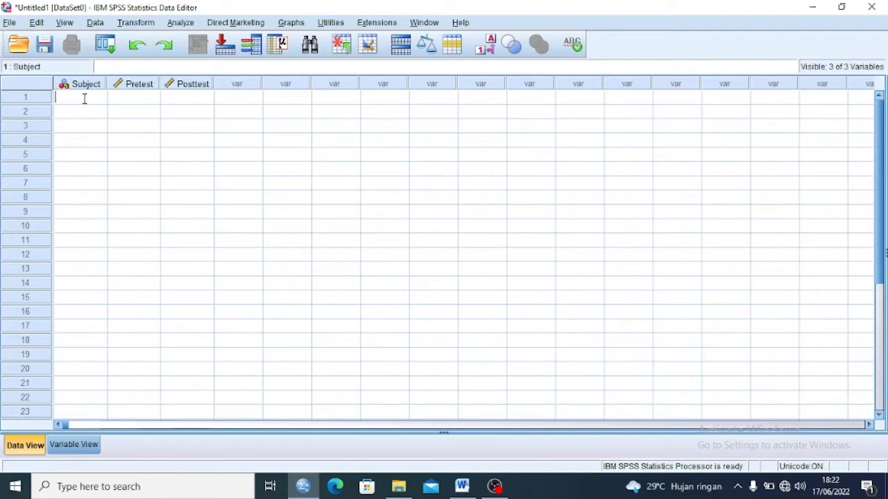
pyautogui.write('13.00\t12.00 B\t16.00\t15.00 C\t11.00\t11.00 D\t16.00\t15.00 E\t15.00\t11.00 F\t19.00\t14.00 G\t17.00\t15.00 H\t13.00\t11.00 I\t11.00\t13.00 J\t18.00\t11.00 K\t15.00\t12.00 L\t14.00\t13.00 M\t15.00\t10.00 N\t13.00\t8.00 O\t13.00\t11.00')
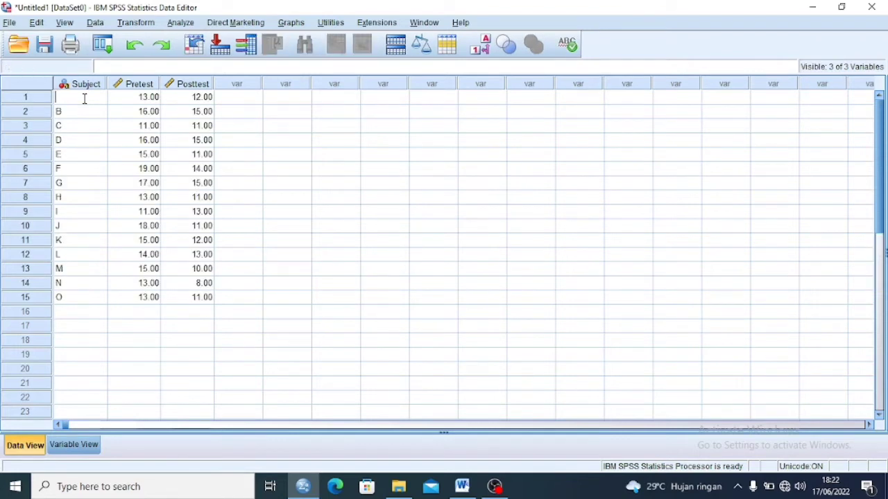
pyautogui.write('A')
# Step: Run a Paired-Samples T Test with Pretest as Variable1 and Posttest as Variable2
pyautogui.click(181, 23)
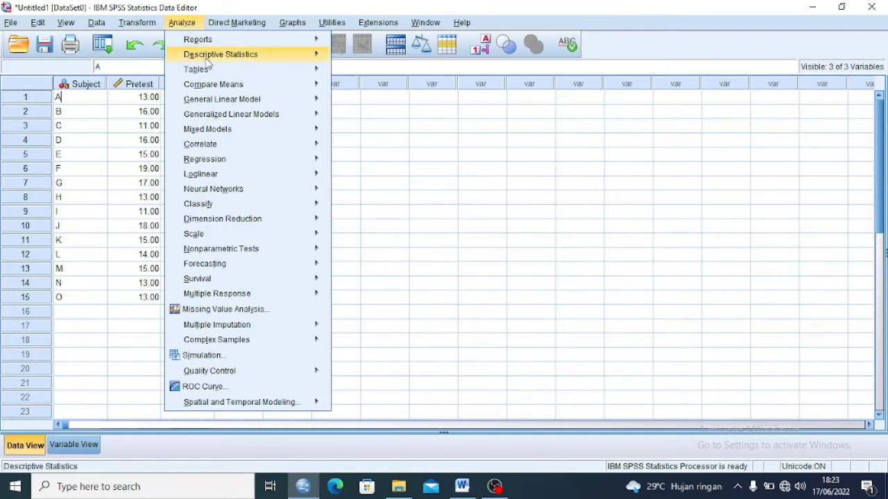
pyautogui.moveTo(213, 88)
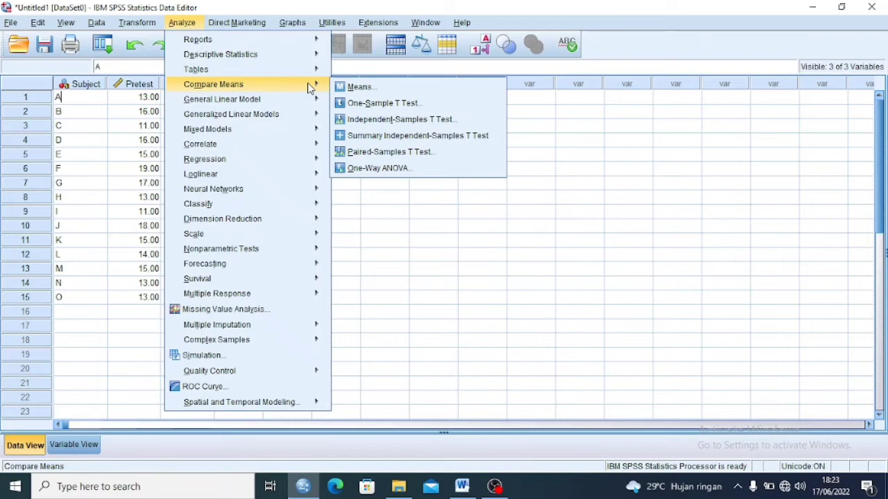
pyautogui.click(360, 154)
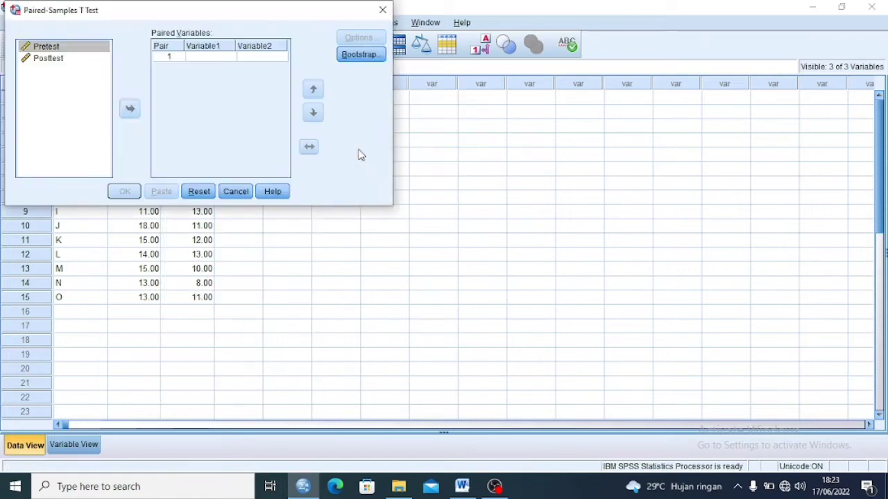
pyautogui.click(61, 50)
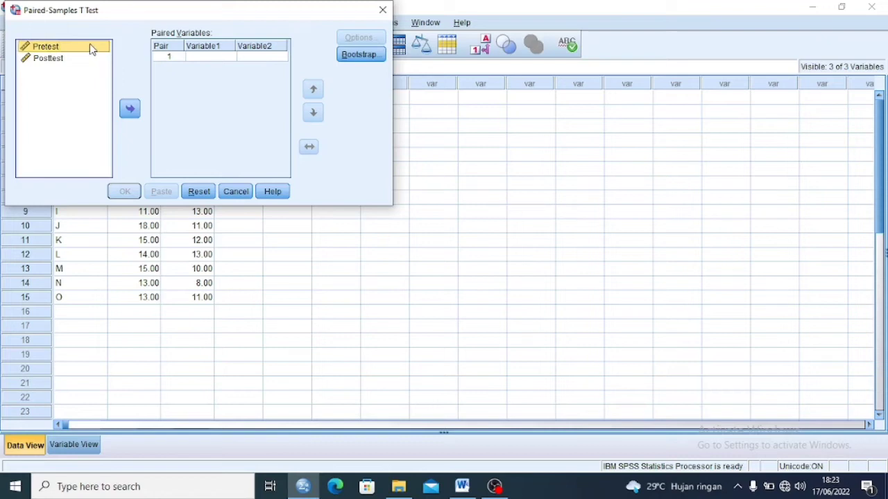
pyautogui.click(93, 49)
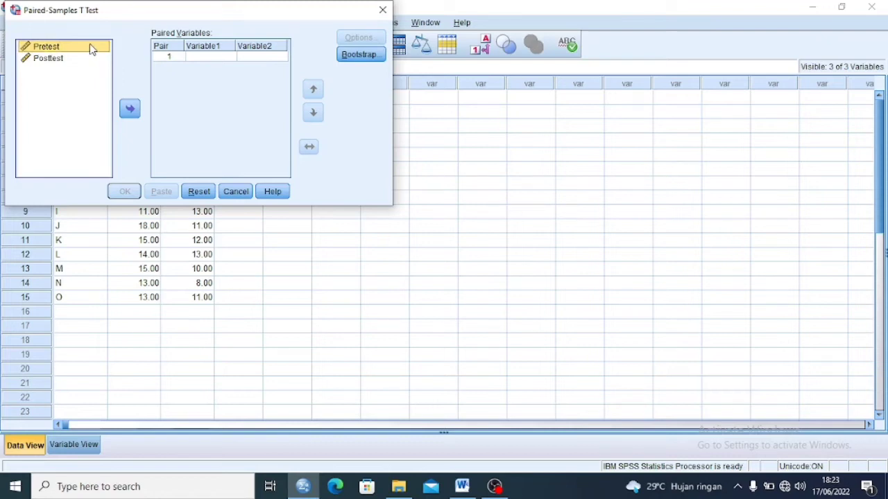
pyautogui.click(131, 110)
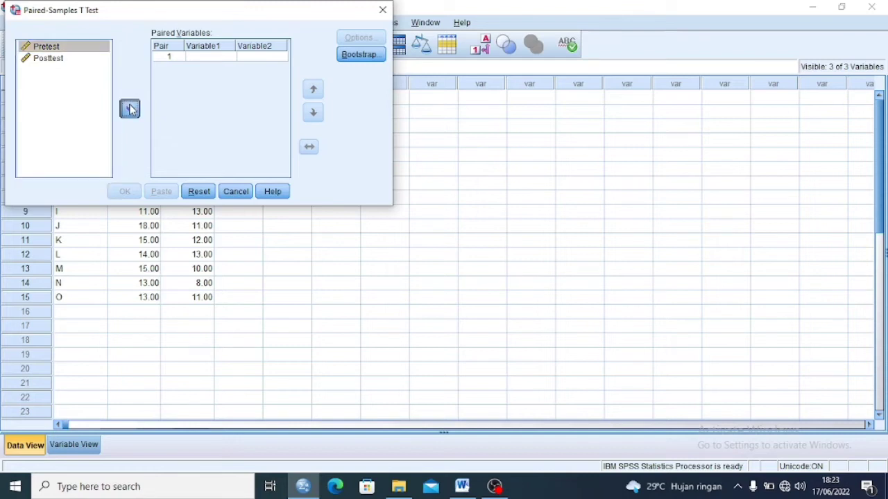
pyautogui.click(68, 58)
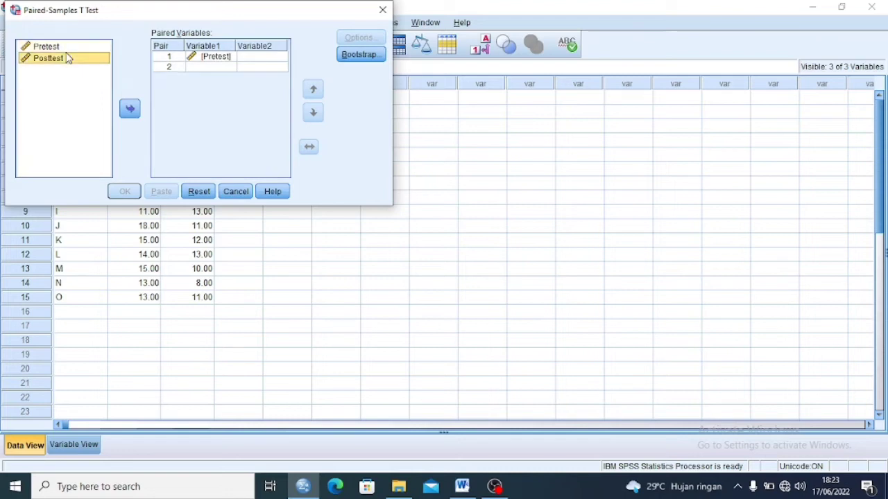
pyautogui.click(130, 109)
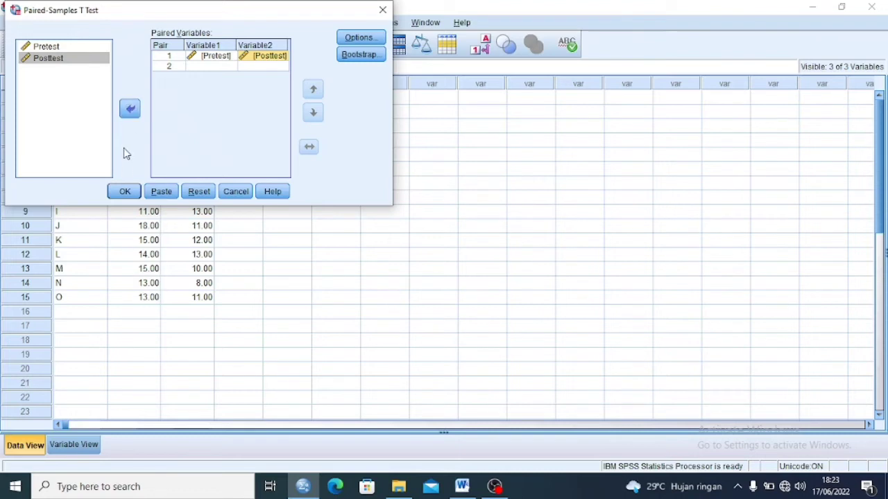
pyautogui.click(124, 192)
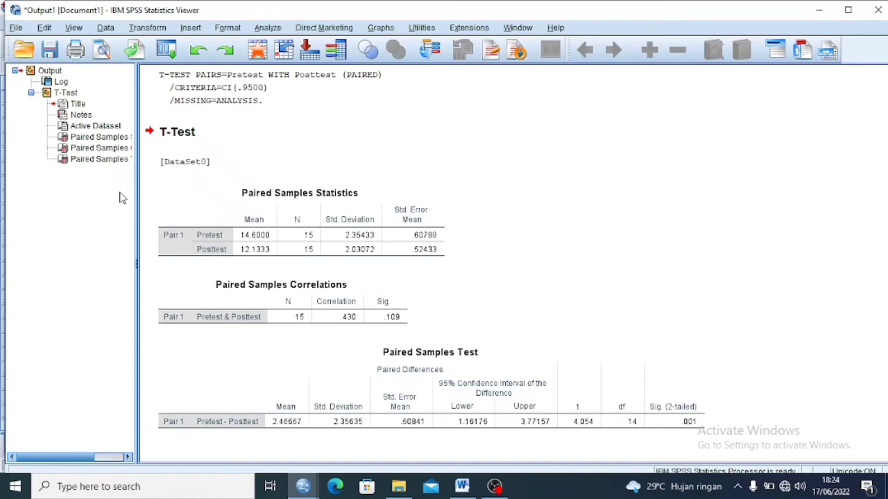
pyautogui.click(495, 487)
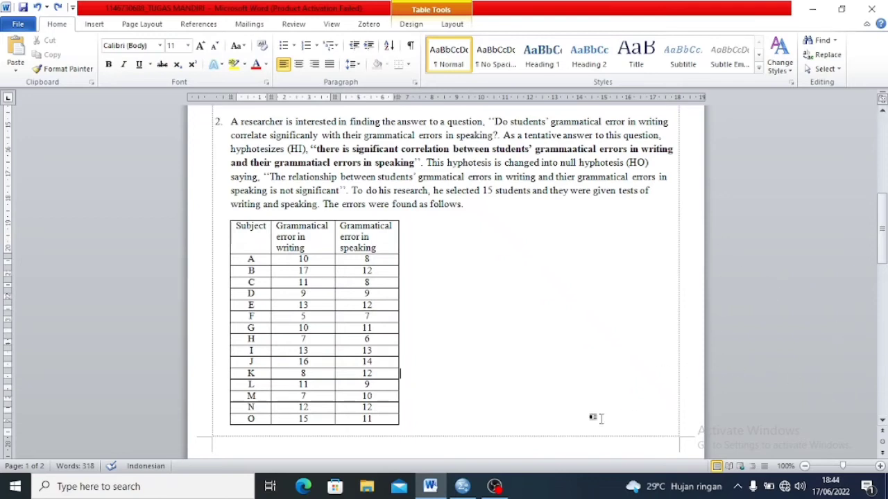
# Step: Switch to SPSS and define two variables named X and Y in the empty dataset
pyautogui.click(467, 489)
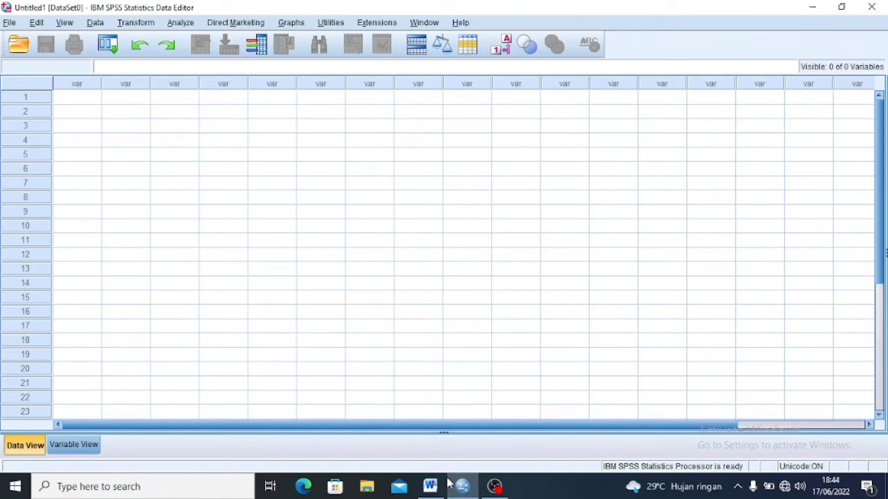
pyautogui.click(89, 445)
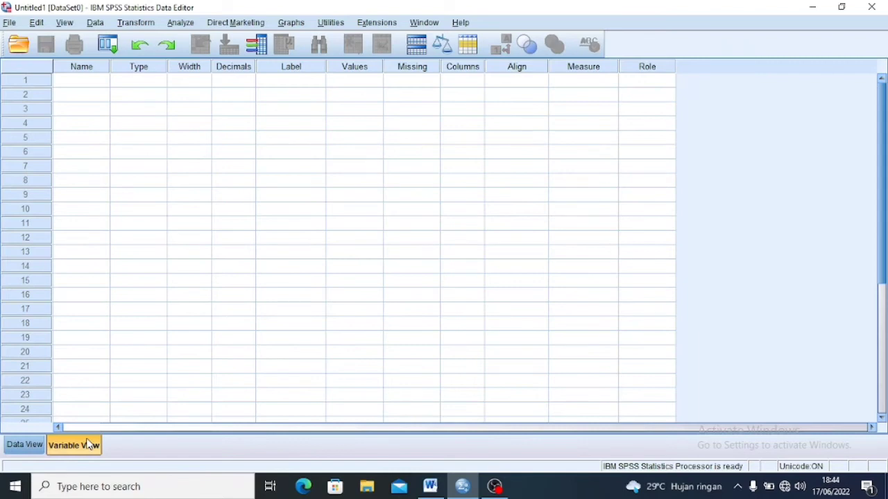
pyautogui.click(80, 84)
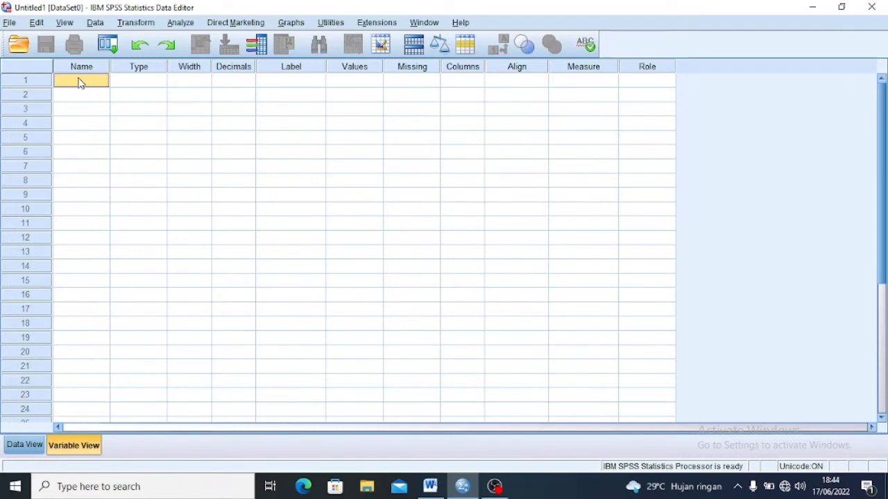
pyautogui.write('X')
pyautogui.click(76, 91)
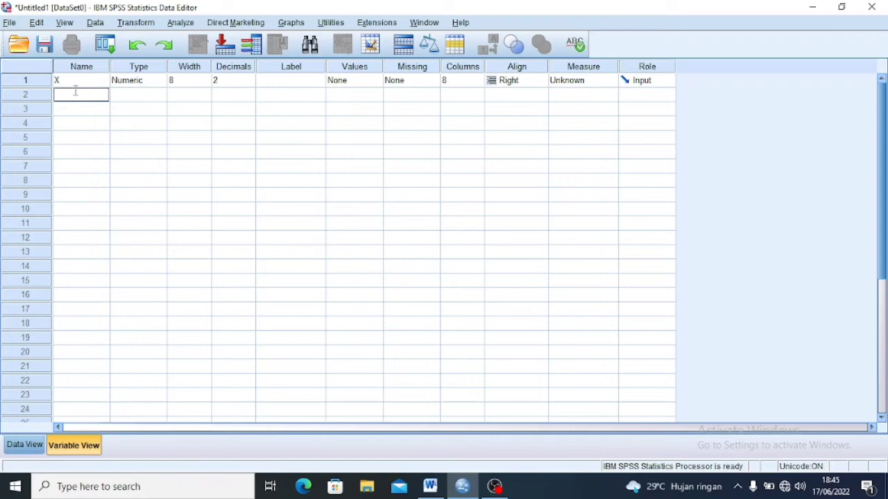
pyautogui.write('Y')
pyautogui.press('Return')
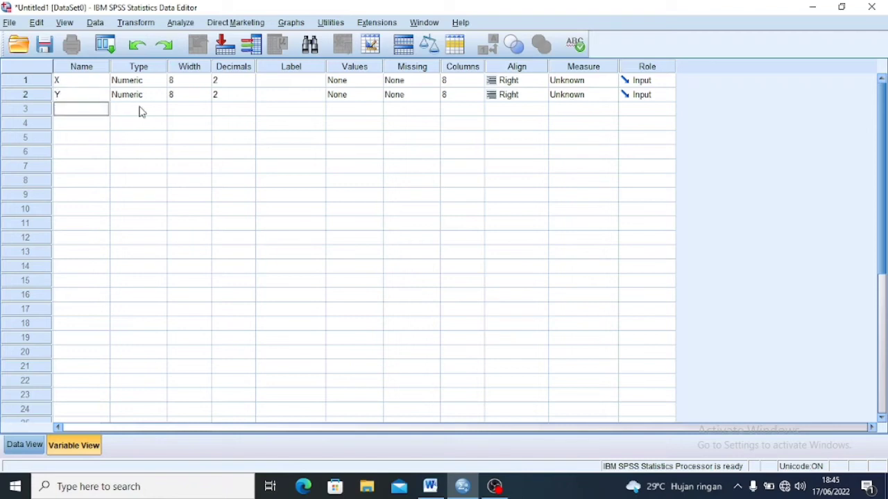
# Step: Label variable X as GEW and variable Y as GES
pyautogui.click(302, 84)
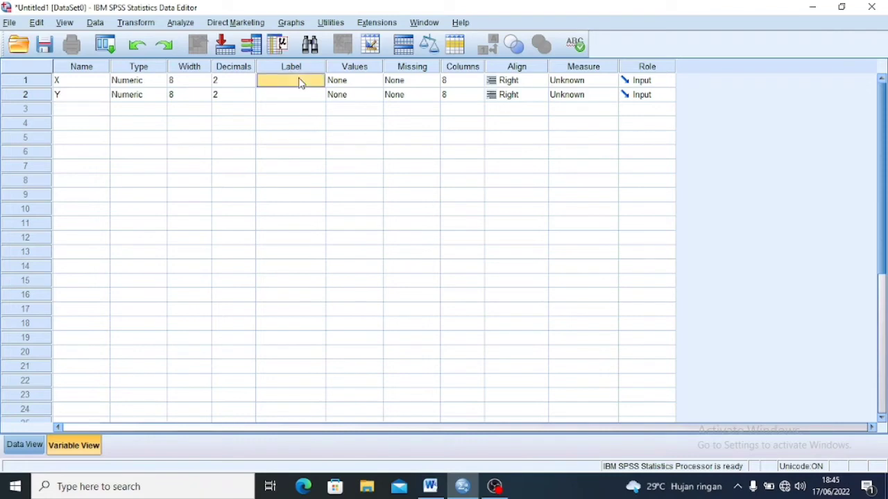
pyautogui.click(300, 79)
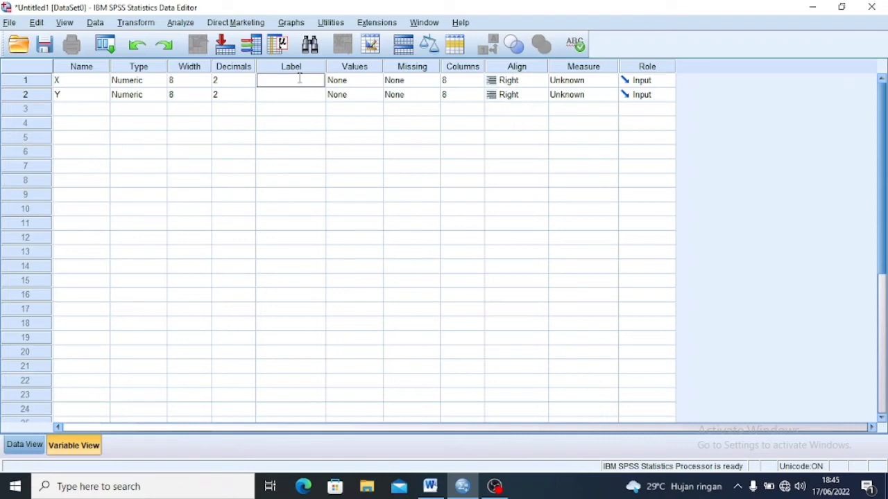
pyautogui.write('GEW')
pyautogui.click(297, 92)
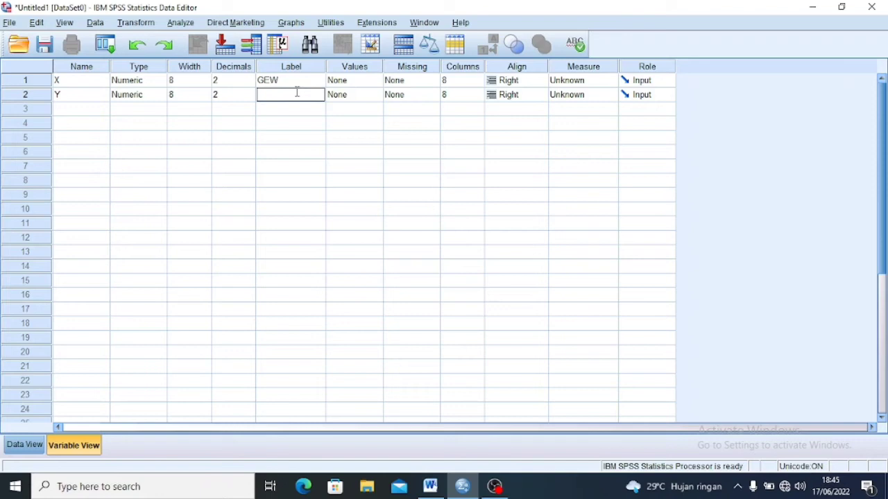
pyautogui.write('GES')
# Step: Set the decimals of variables X and Y to 0
pyautogui.click(251, 81)
pyautogui.click(250, 78)
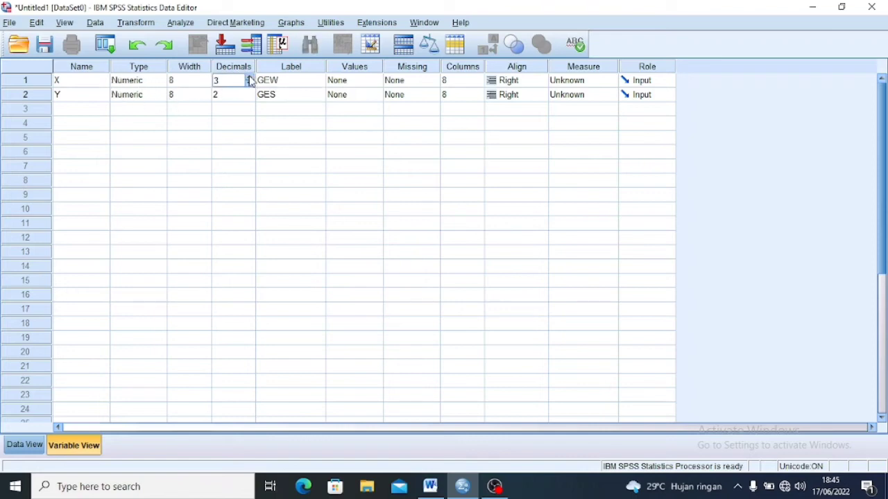
pyautogui.click(250, 84)
pyautogui.click(250, 83)
pyautogui.click(250, 84)
pyautogui.click(247, 95)
pyautogui.click(252, 98)
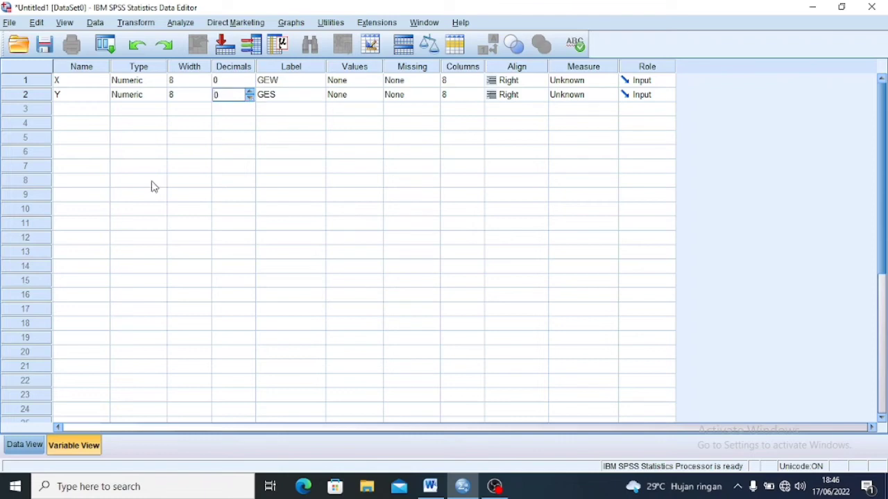
# Step: Show the data grid, switch to the Word document and copy the writing and speaking error values for subjects A to O
pyautogui.click(21, 450)
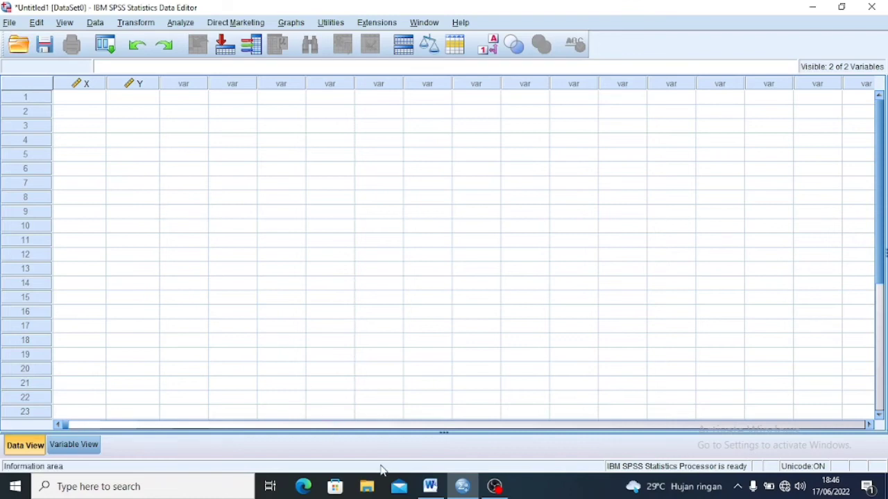
pyautogui.click(431, 493)
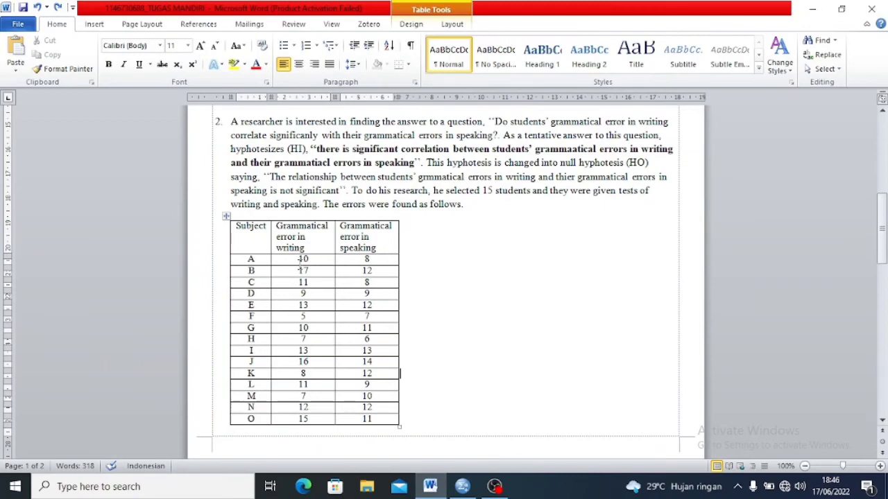
pyautogui.moveTo(299, 259); pyautogui.dragTo(372, 416)
pyautogui.hotkey('ctrl', 'c')
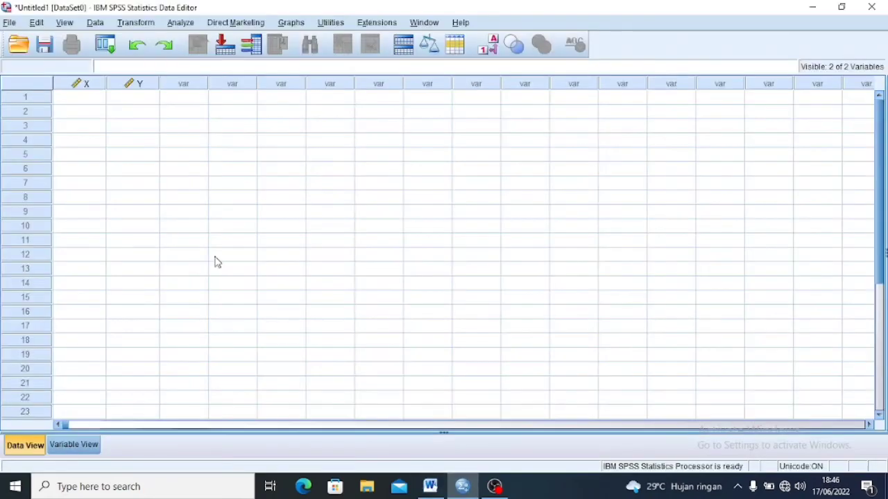
# Step: Paste the copied error values into the SPSS data grid from the first X cell and check them against the Word table
pyautogui.click(86, 97)
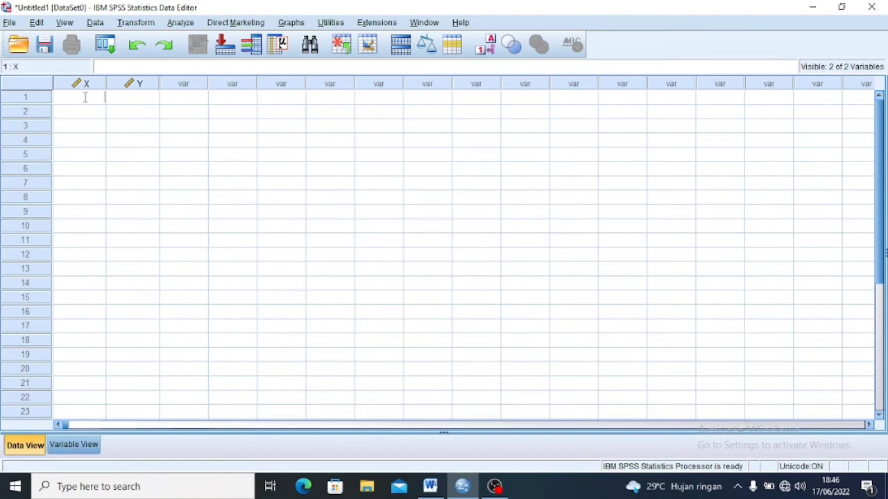
pyautogui.hotkey('ctrl', 'v')
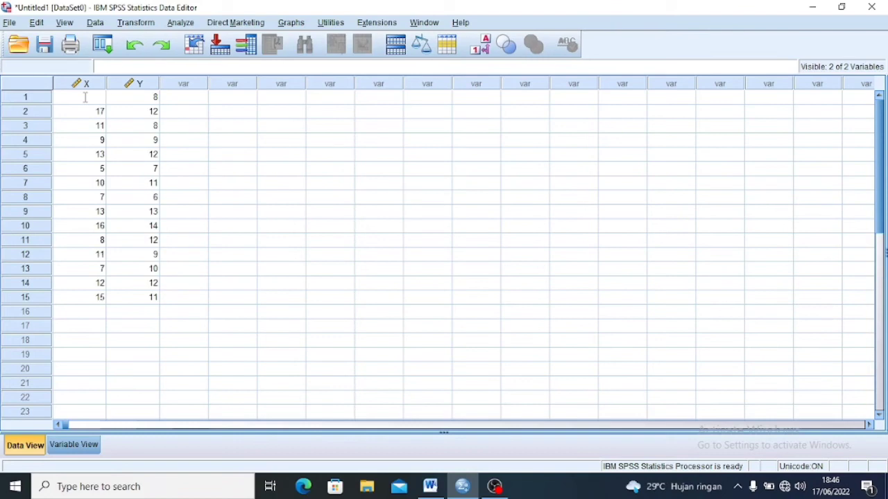
pyautogui.click(430, 489)
pyautogui.click(461, 489)
# Step: Run a two-tailed bivariate Pearson correlation between GEW [X] and GES [Y]
pyautogui.click(180, 23)
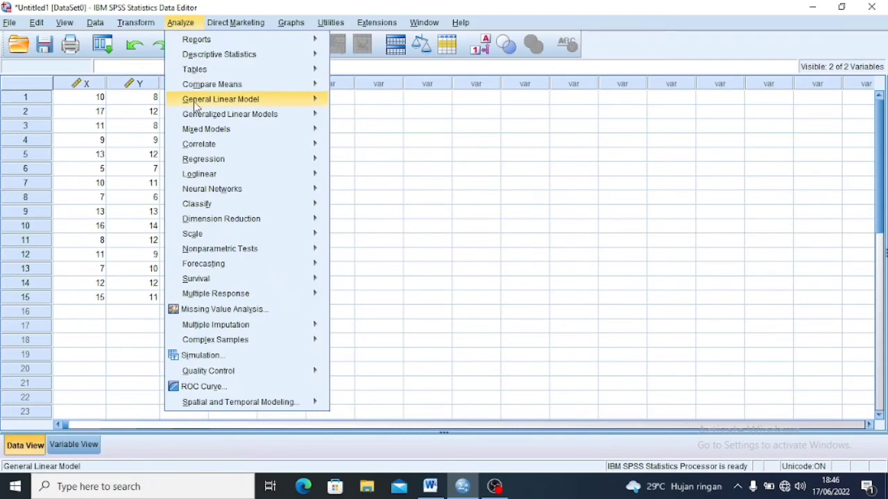
pyautogui.moveTo(206, 150)
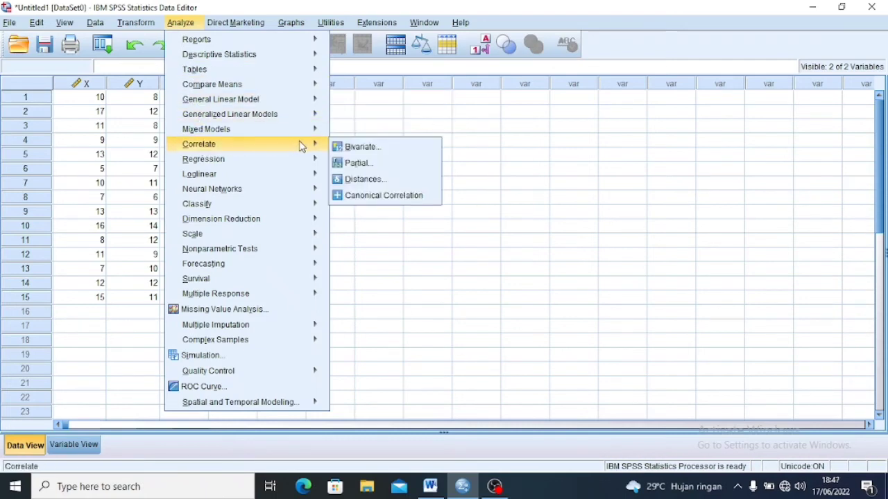
pyautogui.click(354, 152)
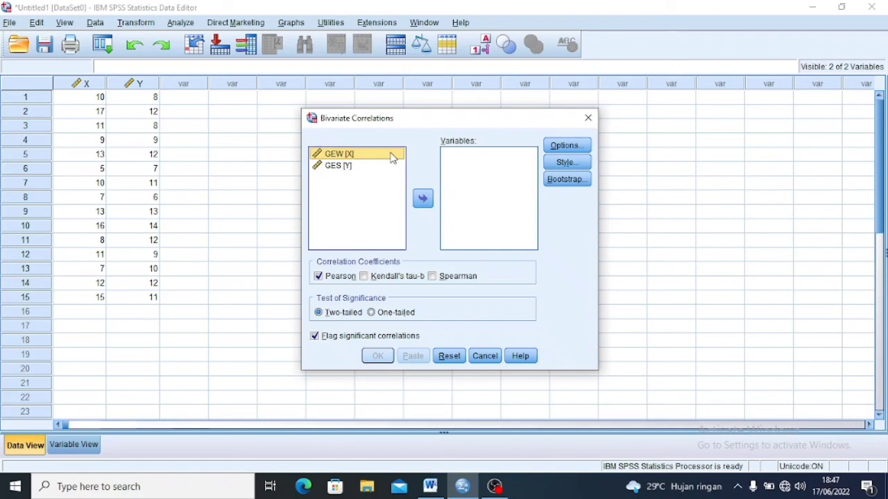
pyautogui.click(421, 197)
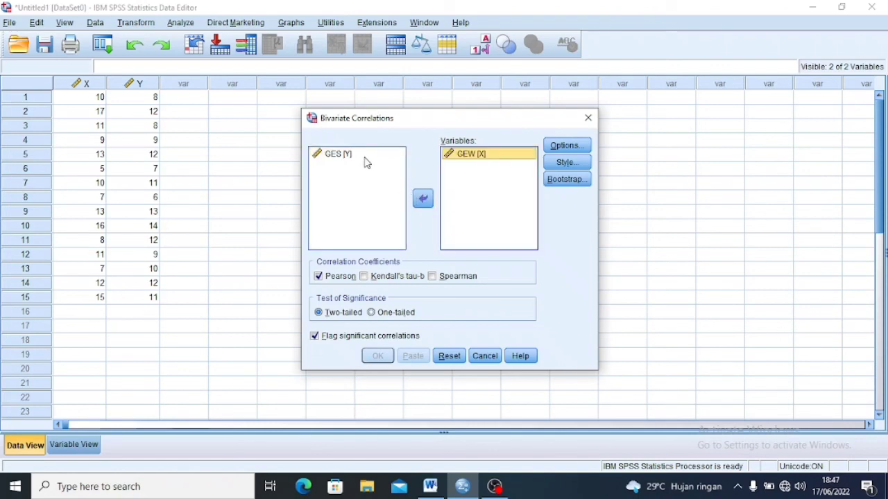
pyautogui.click(366, 159)
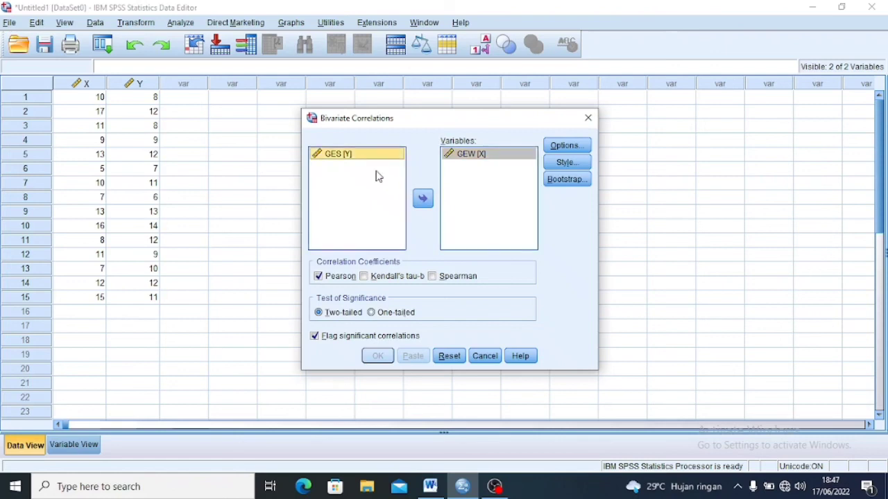
pyautogui.click(423, 199)
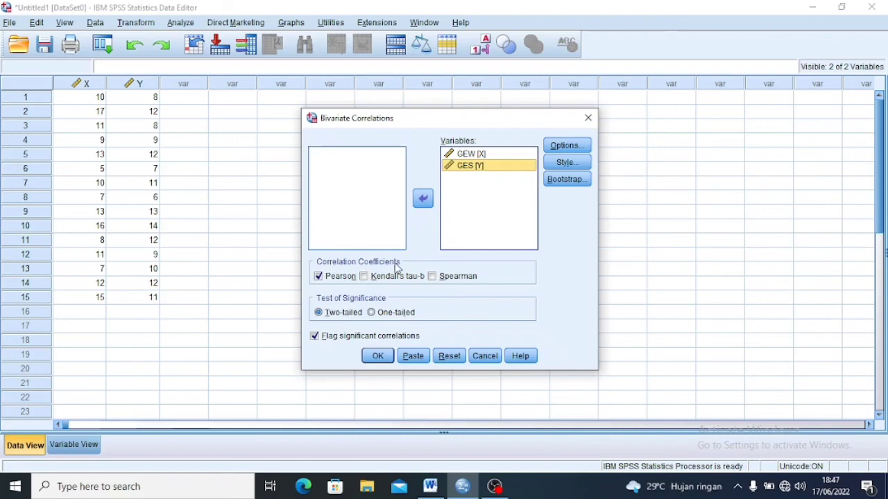
pyautogui.click(378, 357)
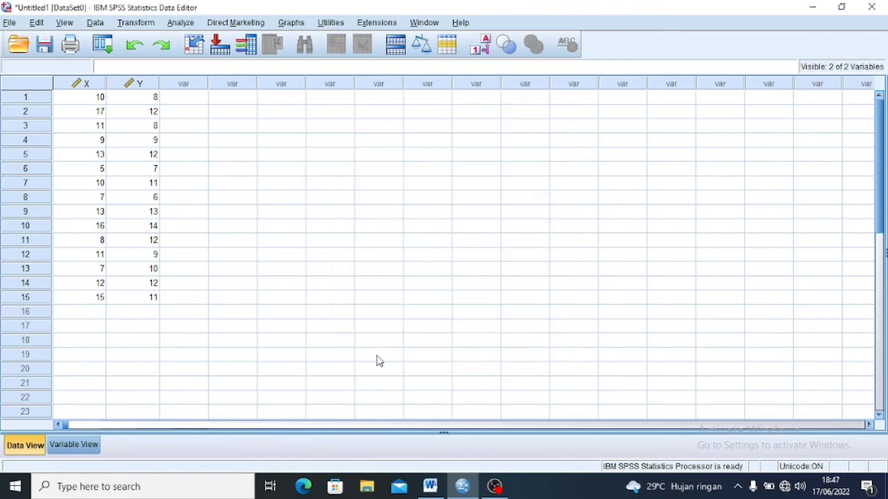